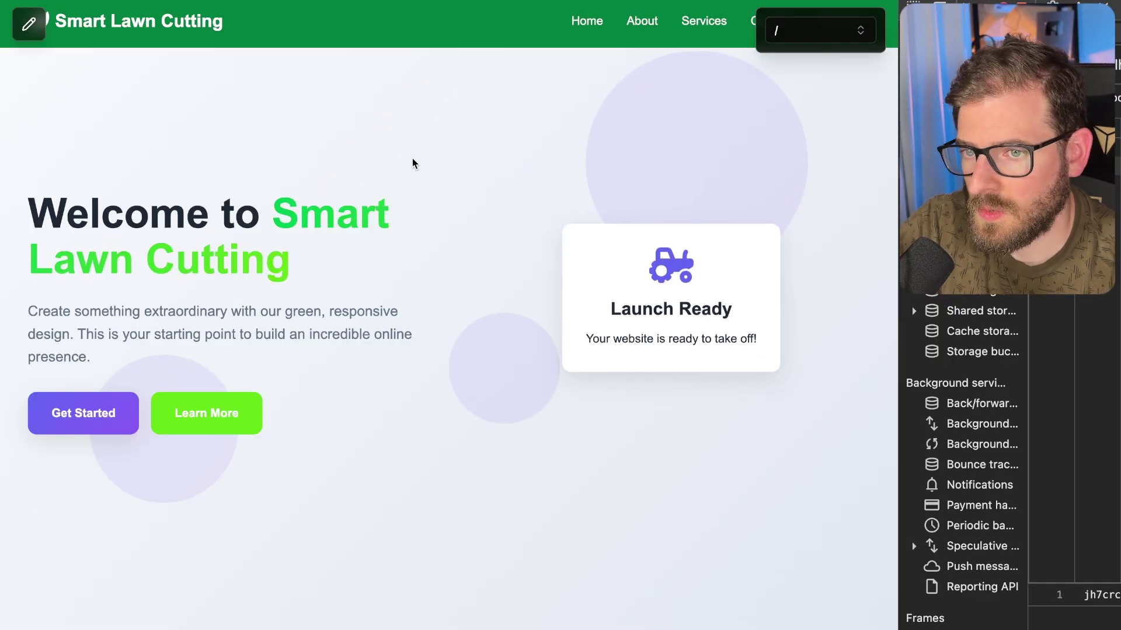
Scroll the site and select the invisible white header title to reveal it
{"action": "scroll", "coordinate": [412, 162], "scroll_direction": "down", "scroll_amount": 10}
{"action": "scroll", "coordinate": [413, 163], "scroll_direction": "up", "scroll_amount": 10}
{"action": "scroll", "coordinate": [188, 120], "scroll_direction": "down", "scroll_amount": 2}
{"action": "scroll", "coordinate": [188, 120], "scroll_direction": "up", "scroll_amount": 2}
{"action": "left_click_drag", "start_coordinate": [60, 21], "coordinate": [108, 28]}
{"action": "triple_click", "coordinate": [108, 27]}
{"action": "left_click", "coordinate": [229, 57]}
{"action": "triple_click", "coordinate": [136, 29]}
{"action": "left_click", "coordinate": [153, 38]}
Reveal the Smart Lawn Cutting title again and request making the white header text accessible
{"action": "triple_click", "coordinate": [155, 26]}
{"action": "left_click", "coordinate": [210, 90]}
{"action": "left_click", "coordinate": [29, 24]}
{"action": "type", "text": "you messed "}
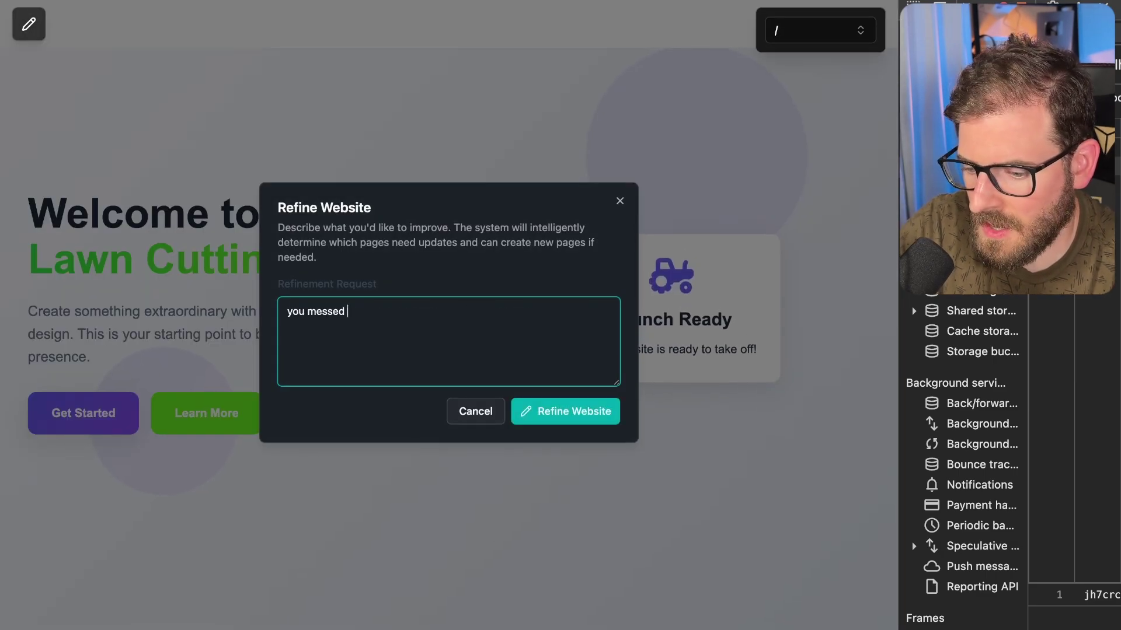
{"action": "type", "text": "up the white text in the head"}
{"action": "type", "text": "er, p"}
{"action": "type", "text": "tp"}
{"action": "type", "text": "ase make"}
{"action": "type", "text": " it accessible."}
Submit the header fix, then request moving the 'get in touch' form to a separate page
{"action": "key", "text": "Return"}
{"action": "scroll", "coordinate": [468, 185], "scroll_direction": "down", "scroll_amount": 15}
{"action": "scroll", "coordinate": [441, 153], "scroll_direction": "up", "scroll_amount": 3}
{"action": "left_click", "coordinate": [30, 25]}
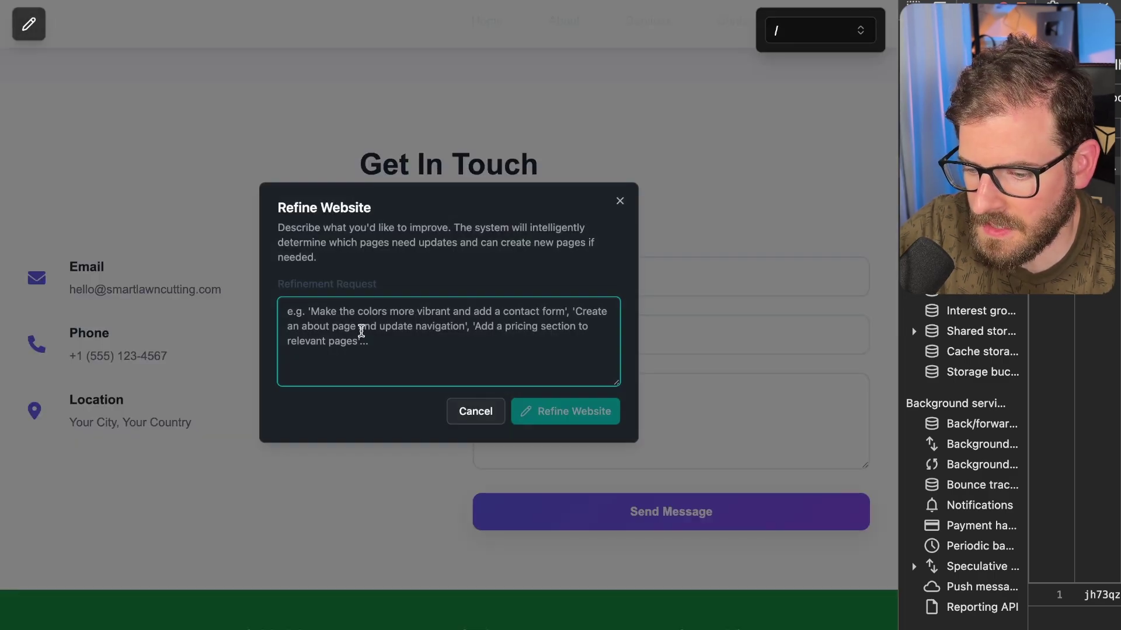
{"action": "type", "text": "please move the contact form \"get in touch\" to a completly separate page and put the link in the header to link to it."}
Submit the contact-form move request and preview the new /contact page
{"action": "left_click", "coordinate": [575, 420]}
{"action": "left_click", "coordinate": [852, 33]}
{"action": "left_click", "coordinate": [862, 34]}
{"action": "left_click", "coordinate": [833, 38]}
{"action": "left_click", "coordinate": [813, 110]}
Check the page list again, selecting the /showcase label and previewing /contact
{"action": "left_click", "coordinate": [818, 40]}
{"action": "left_click", "coordinate": [816, 36]}
{"action": "triple_click", "coordinate": [809, 116]}
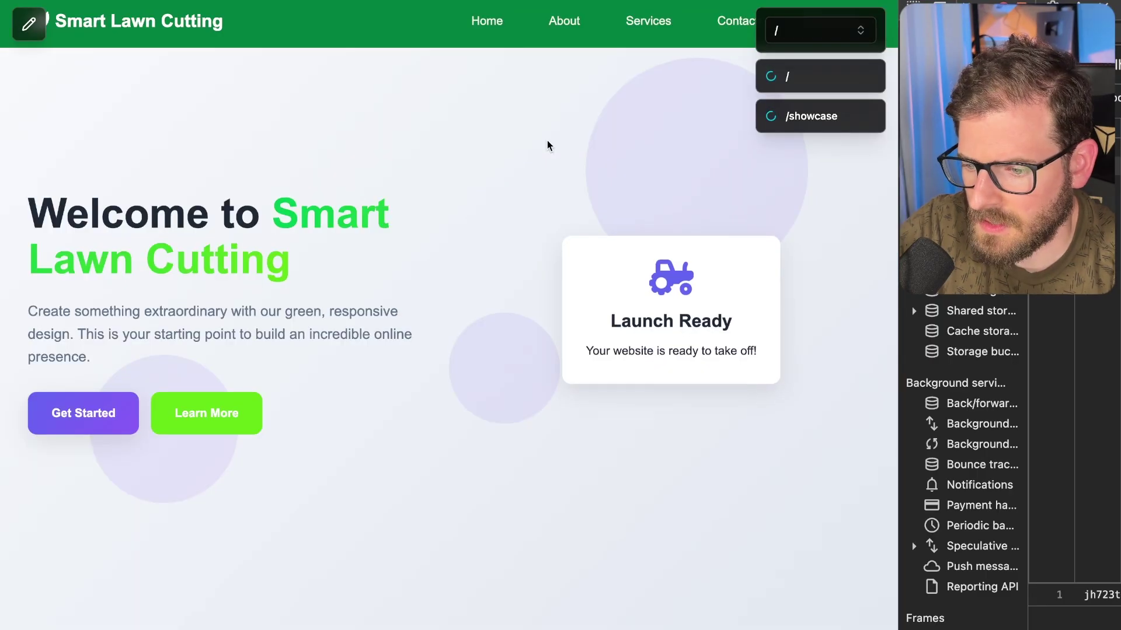
{"action": "scroll", "coordinate": [549, 145], "scroll_direction": "down", "scroll_amount": 20}
{"action": "left_click", "coordinate": [843, 30]}
{"action": "left_click", "coordinate": [798, 113]}
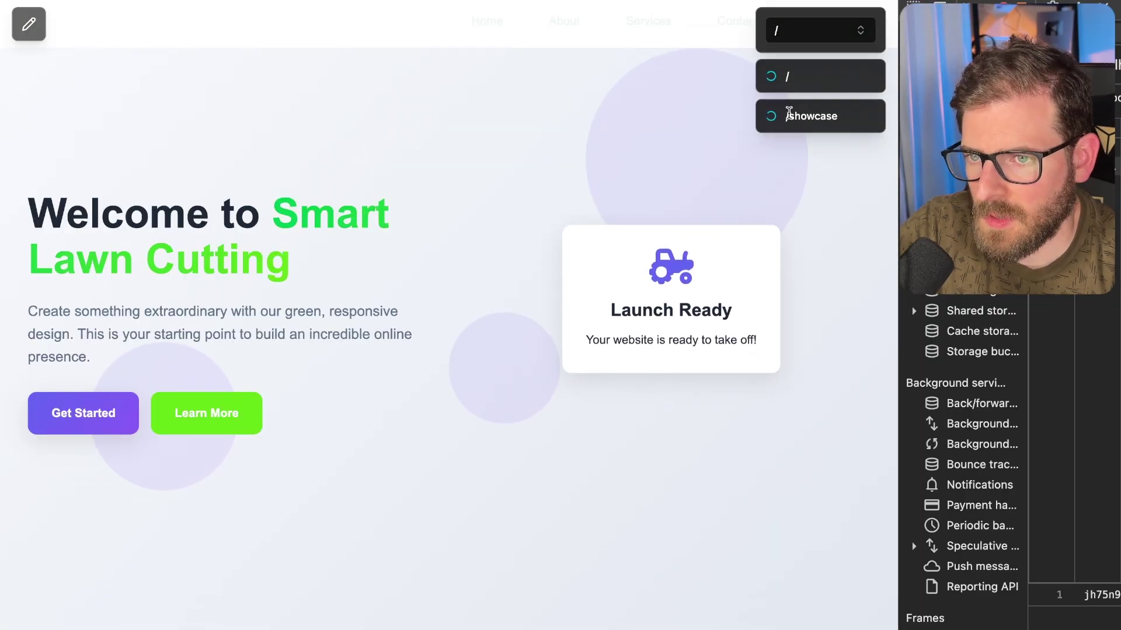
{"action": "double_click", "coordinate": [805, 115]}
Reposition the convex storage icon and draw an arrow from the user into a new circle
{"action": "key", "text": "alt+Tab"}
{"action": "key", "text": "alt+Tab"}
{"action": "key", "text": "alt+Tab"}
{"action": "key", "text": "alt+Tab"}
{"action": "key", "text": "super+Tab"}
{"action": "key", "text": "super+Tab"}
{"action": "key", "text": "super+Tab"}
{"action": "key", "text": "ctrl+v"}
{"action": "left_click_drag", "start_coordinate": [357, 139], "coordinate": [390, 127]}
{"action": "key", "text": "a"}
{"action": "left_click_drag", "start_coordinate": [316, 307], "coordinate": [344, 308]}
{"action": "key", "text": "o"}
{"action": "left_click_drag", "start_coordinate": [345, 248], "coordinate": [486, 384]}
{"action": "left_click", "coordinate": [328, 310]}
{"action": "left_click_drag", "start_coordinate": [342, 308], "coordinate": [349, 323]}
Label the arrow '1) create initial project' and the circle 'create initial project mutation'
{"action": "double_click", "coordinate": [283, 317]}
{"action": "type", "text": "1) create initial project"}
{"action": "left_click_drag", "start_coordinate": [422, 302], "coordinate": [459, 287]}
{"action": "left_click", "coordinate": [283, 233]}
{"action": "double_click", "coordinate": [453, 276]}
{"action": "type", "text": "create initial project mutation"}
{"action": "key", "text": "Escape"}
Draw an arrow from the circle to convex storage labelled 'file and metadata for paths'
{"action": "scroll", "coordinate": [406, 279], "scroll_direction": "up", "scroll_amount": 1}
{"action": "key", "text": "a"}
{"action": "left_click_drag", "start_coordinate": [398, 191], "coordinate": [393, 162]}
{"action": "left_click_drag", "start_coordinate": [395, 117], "coordinate": [289, 115]}
{"action": "key", "text": "f"}
{"action": "key", "text": "l"}
{"action": "key", "text": "v"}
{"action": "left_click", "coordinate": [274, 162]}
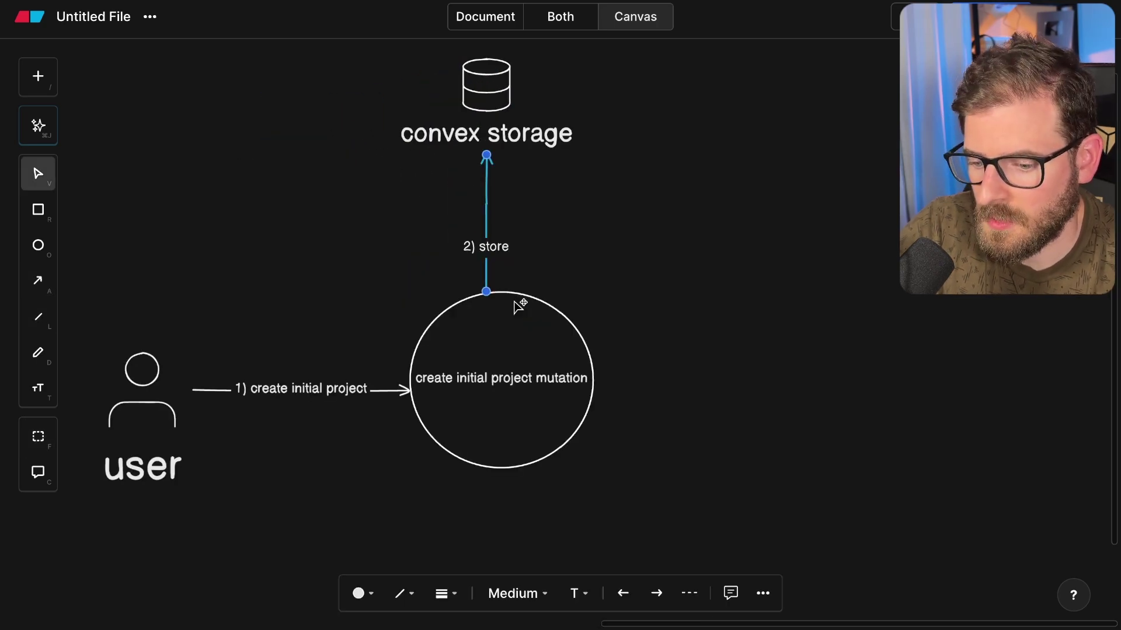
{"action": "type", "text": "file and metadata for paths"}
Copy the project's id from the Convex projects table and search the pages table for it
{"action": "left_click", "coordinate": [662, 197]}
{"action": "key", "text": "super+Tab"}
{"action": "left_click", "coordinate": [48, 104]}
{"action": "left_click", "coordinate": [145, 497]}
{"action": "left_click", "coordinate": [394, 166]}
{"action": "left_click", "coordinate": [140, 447]}
{"action": "key", "text": "ctrl+f"}
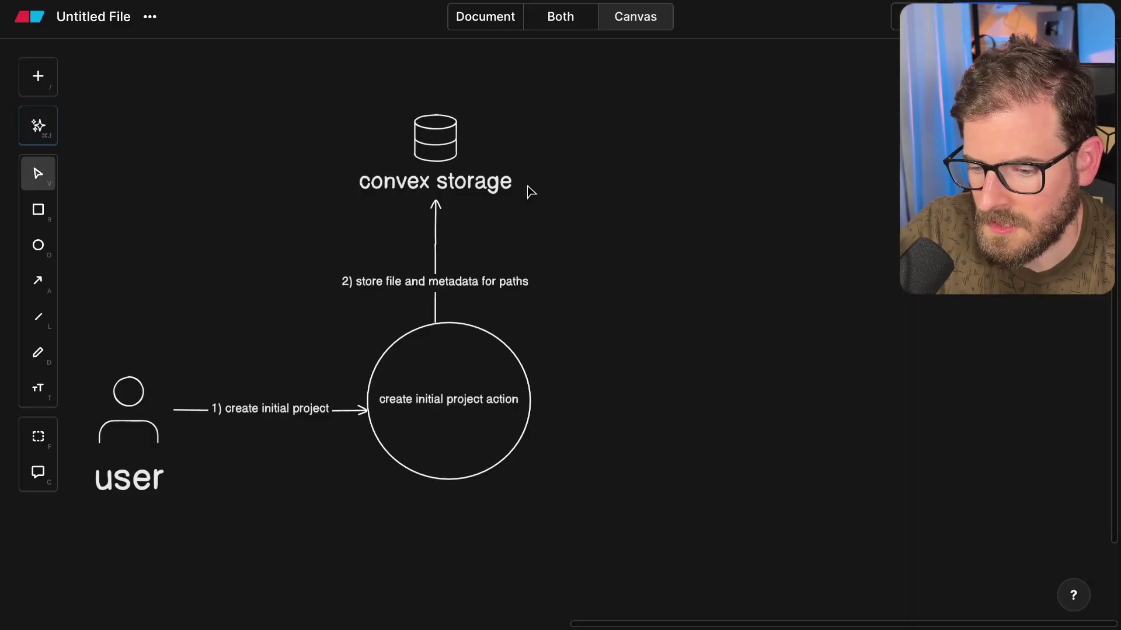
Paste the OpenAI logo and place it beside convex storage
{"action": "left_click_drag", "start_coordinate": [610, 123], "coordinate": [268, 520]}
{"action": "left_click", "coordinate": [654, 355]}
{"action": "key", "text": "super+v"}
{"action": "mouse_move", "coordinate": [562, 295]}
{"action": "left_mouse_down"}
{"action": "mouse_move", "coordinate": [610, 167]}
{"action": "mouse_move", "coordinate": [642, 134]}
{"action": "mouse_move", "coordinate": [670, 164]}
{"action": "mouse_move", "coordinate": [593, 370]}
{"action": "mouse_move", "coordinate": [521, 344]}
{"action": "left_mouse_up"}
{"action": "double_click", "coordinate": [628, 153]}
Label the OpenAI arrow '3) figure out what paths need to be updated based on the prompt'
{"action": "key", "text": "a"}
{"action": "key", "text": "o"}
{"action": "key", "text": "v"}
{"action": "left_click", "coordinate": [667, 288]}
{"action": "key", "text": "Return"}
{"action": "type", "text": "3) figure out what paths need to be updated based on the prompt"}
{"action": "key", "text": "Escape"}
{"action": "left_click_drag", "start_coordinate": [589, 343], "coordinate": [683, 305]}
{"action": "left_click", "coordinate": [583, 240]}
{"action": "left_click", "coordinate": [668, 299]}
{"action": "left_click", "coordinate": [696, 274]}
{"action": "left_click_drag", "start_coordinate": [657, 198], "coordinate": [726, 196]}
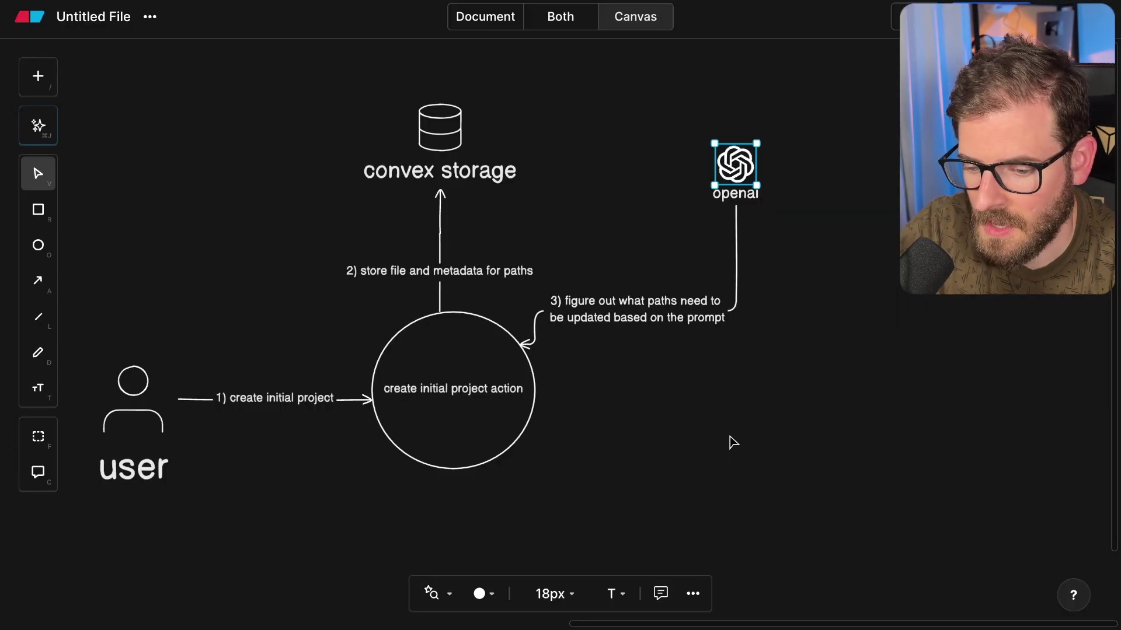
{"action": "left_click", "coordinate": [680, 411]}
Connect the project circle by arrow to a new 'update page action' circle
{"action": "scroll", "coordinate": [687, 231], "scroll_direction": "right", "scroll_amount": 2}
{"action": "key", "text": "a"}
{"action": "left_click_drag", "start_coordinate": [500, 409], "coordinate": [679, 413]}
{"action": "key", "text": "o"}
{"action": "mouse_move", "coordinate": [696, 371]}
{"action": "left_mouse_down"}
{"action": "mouse_move", "coordinate": [829, 471]}
{"action": "mouse_move", "coordinate": [839, 513]}
{"action": "left_mouse_up"}
{"action": "double_click", "coordinate": [753, 436]}
{"action": "type", "text": "update page action"}
{"action": "key", "text": "Escape"}
{"action": "left_click_drag", "start_coordinate": [749, 419], "coordinate": [751, 391]}
{"action": "left_click", "coordinate": [685, 418]}
{"action": "left_click_drag", "start_coordinate": [678, 413], "coordinate": [738, 493]}
{"action": "left_click", "coordinate": [724, 402]}
Add a 'create page action' circle and connect the project circle to it with an arrow
{"action": "scroll", "coordinate": [723, 402], "scroll_direction": "down", "scroll_amount": 2}
{"action": "scroll", "coordinate": [723, 402], "scroll_direction": "right", "scroll_amount": 1}
{"action": "double_click", "coordinate": [738, 493]}
{"action": "type", "text": "create page action"}
{"action": "left_click", "coordinate": [588, 475]}
{"action": "scroll", "coordinate": [569, 458], "scroll_direction": "down", "scroll_amount": 1}
{"action": "scroll", "coordinate": [569, 458], "scroll_direction": "right", "scroll_amount": 1}
{"action": "key", "text": "a"}
{"action": "left_click_drag", "start_coordinate": [411, 336], "coordinate": [616, 460]}
Label the branch arrows '4b) create unseen path' and '4a) updating existing page'
{"action": "double_click", "coordinate": [512, 375]}
{"action": "type", "text": "4b) create unseen path"}
{"action": "left_click", "coordinate": [522, 318]}
{"action": "double_click", "coordinate": [521, 318]}
{"action": "type", "text": "4a) create existing"}
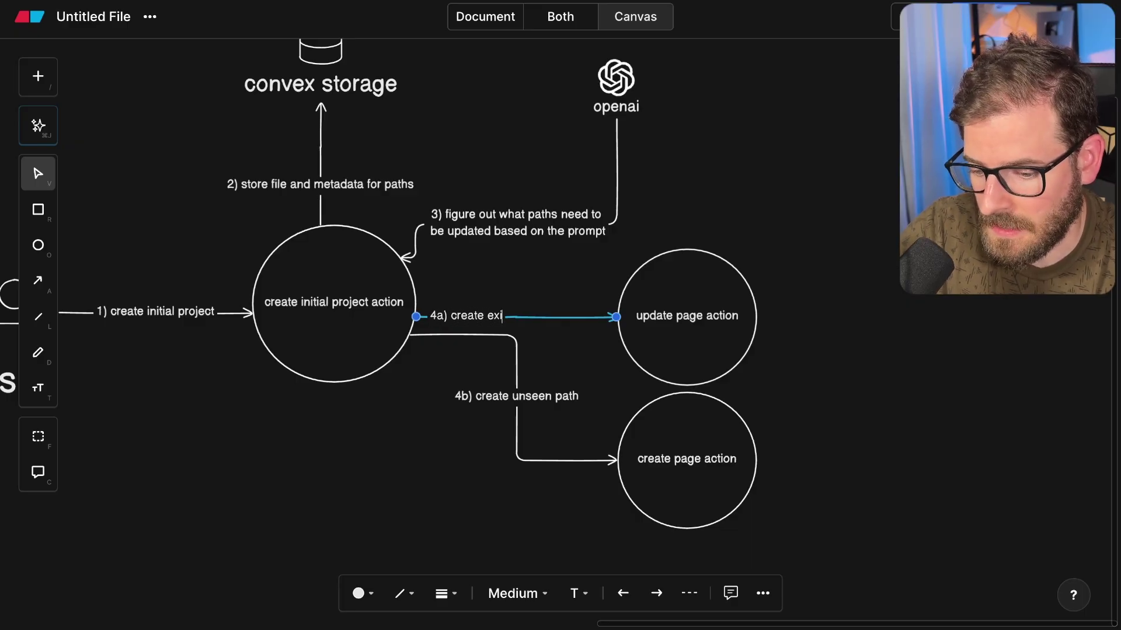
{"action": "key", "text": "alt+BackSpace"}
{"action": "key", "text": "alt+BackSpace"}
{"action": "type", "text": "updating existing page"}
{"action": "key", "text": "Escape"}
Stack an offset copy of the update page action circle behind the original
{"action": "left_click", "coordinate": [758, 193]}
{"action": "left_click", "coordinate": [671, 336]}
{"action": "left_click", "coordinate": [858, 315]}
{"action": "scroll", "coordinate": [771, 306], "scroll_direction": "right", "scroll_amount": 2}
{"action": "left_click", "coordinate": [693, 299]}
{"action": "left_click_drag", "start_coordinate": [708, 318], "coordinate": [729, 287]}
{"action": "key", "text": "Escape"}
{"action": "left_click", "coordinate": [814, 252]}
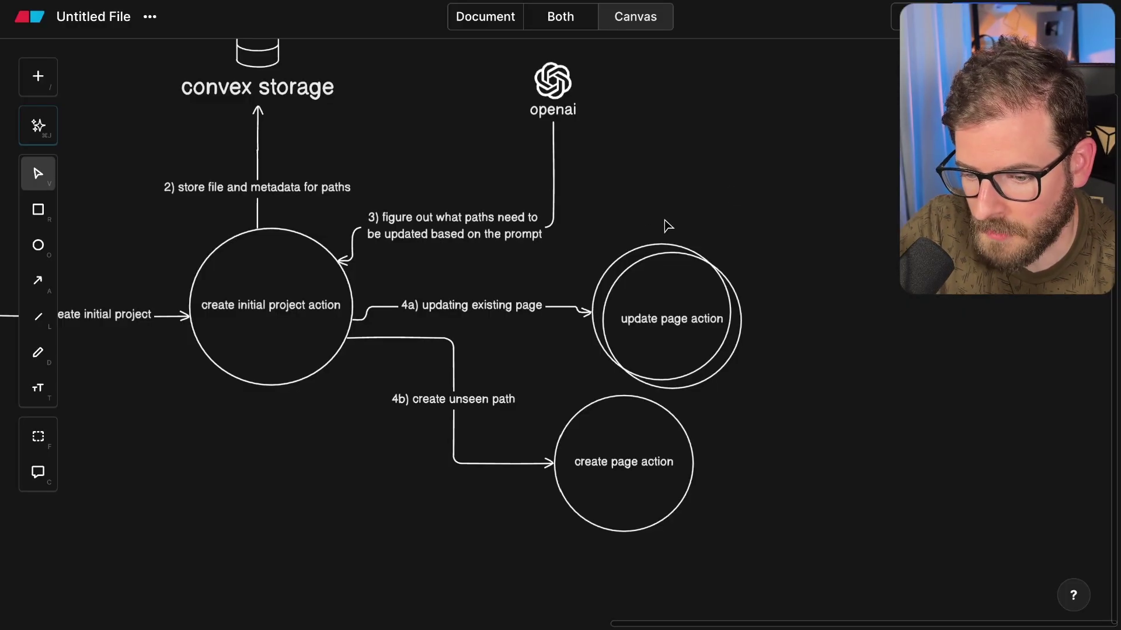
Place a copy of the convex storage icon above the action circles on the right
{"action": "scroll", "coordinate": [666, 226], "scroll_direction": "right", "scroll_amount": 3}
{"action": "left_click", "coordinate": [180, 66]}
{"action": "left_click_drag", "start_coordinate": [177, 64], "coordinate": [675, 97]}
{"action": "left_click_drag", "start_coordinate": [227, 56], "coordinate": [668, 96]}
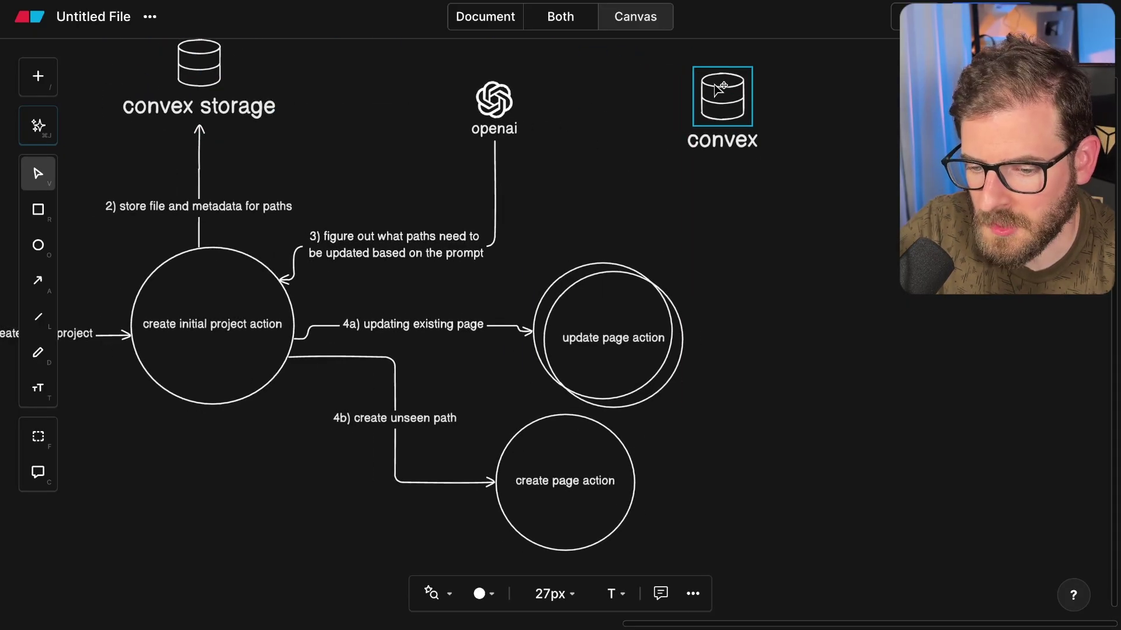
{"action": "left_click_drag", "start_coordinate": [718, 88], "coordinate": [694, 99]}
{"action": "left_click_drag", "start_coordinate": [768, 226], "coordinate": [465, 573]}
{"action": "left_click", "coordinate": [768, 390]}
Draw an arrow from OpenAI to update page action labelled '5) regenerate this page based on the prompt'
{"action": "key", "text": "a"}
{"action": "mouse_move", "coordinate": [514, 99]}
{"action": "left_mouse_down"}
{"action": "mouse_move", "coordinate": [603, 251]}
{"action": "mouse_move", "coordinate": [589, 261]}
{"action": "left_mouse_up"}
{"action": "double_click", "coordinate": [584, 153]}
{"action": "type", "text": "5) regenerate this page based on the prompt"}
{"action": "left_click", "coordinate": [680, 250]}
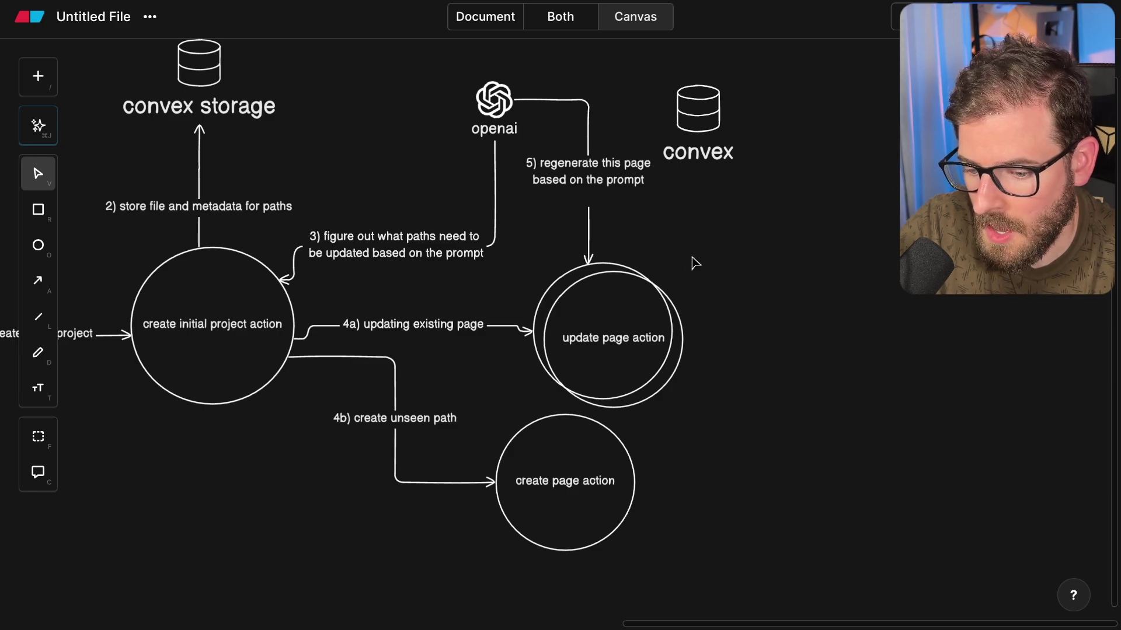
Draw arrow 6 from the update page action to convex, labelled '6) store updated .html / js / css into convex storage'
{"action": "left_click_drag", "start_coordinate": [724, 227], "coordinate": [493, 413]}
{"action": "left_click", "coordinate": [748, 313]}
{"action": "scroll", "coordinate": [642, 223], "scroll_direction": "right", "scroll_amount": 2}
{"action": "left_click", "coordinate": [580, 173]}
{"action": "left_click", "coordinate": [737, 234]}
{"action": "key", "text": "a"}
{"action": "left_click_drag", "start_coordinate": [629, 294], "coordinate": [671, 173]}
{"action": "double_click", "coordinate": [672, 226]}
{"action": "type", "text": "6) store update"}
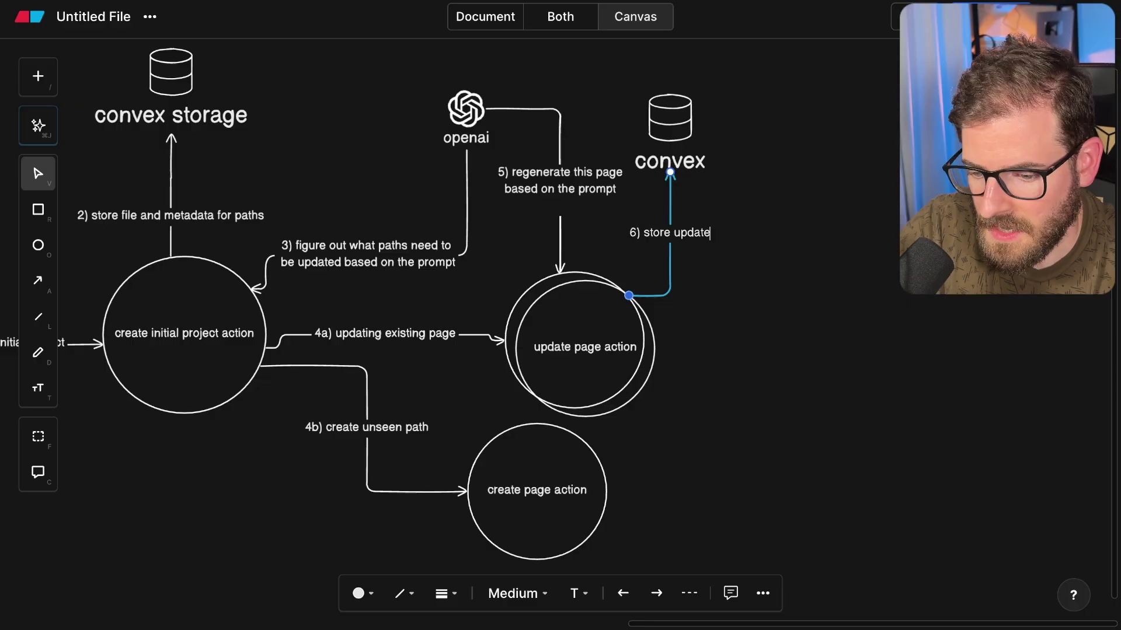
{"action": "type", "text": "d .html / js / css into convex file"}
{"action": "type", "text": "storage"}
{"action": "key", "text": "Escape"}
Draw an arrow from the create page action circle to the convex connector
{"action": "scroll", "coordinate": [615, 418], "scroll_direction": "right", "scroll_amount": 1}
{"action": "key", "text": "a"}
{"action": "mouse_move", "coordinate": [578, 464]}
{"action": "left_mouse_down"}
{"action": "mouse_move", "coordinate": [653, 272]}
{"action": "mouse_move", "coordinate": [642, 292]}
{"action": "left_mouse_up"}
{"action": "key", "text": "Escape"}
Move the user figure with its connector, then review the refine website request without changes
{"action": "scroll", "coordinate": [671, 145], "scroll_direction": "down", "scroll_amount": 4}
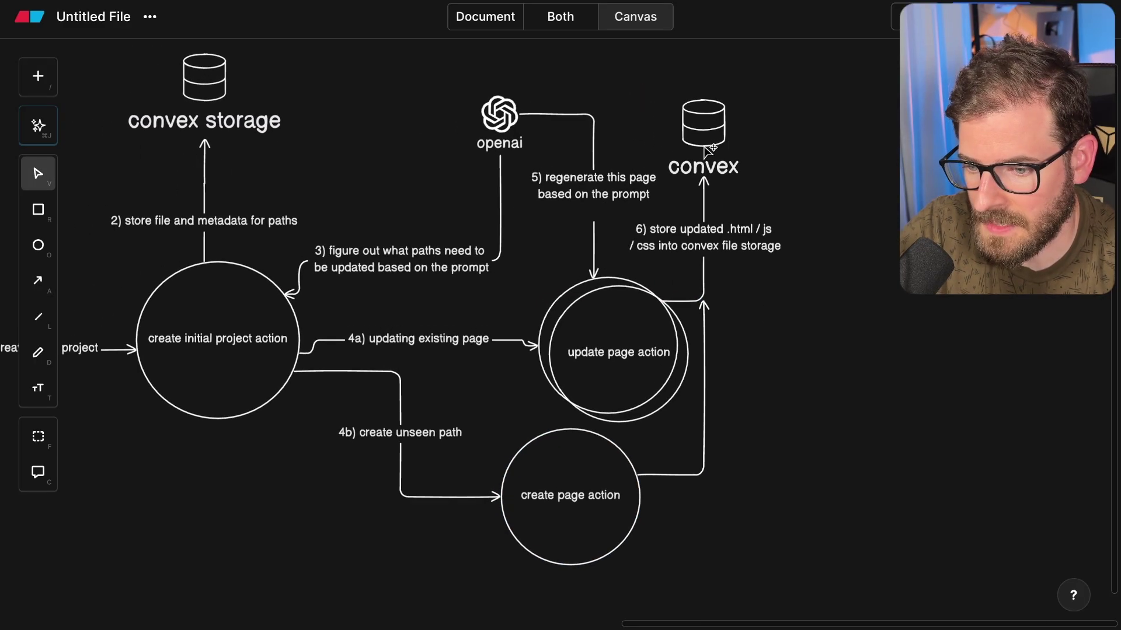
{"action": "scroll", "coordinate": [707, 150], "scroll_direction": "up", "scroll_amount": 1}
{"action": "scroll", "coordinate": [708, 149], "scroll_direction": "left", "scroll_amount": 1}
{"action": "left_click_drag", "start_coordinate": [94, 338], "coordinate": [153, 350]}
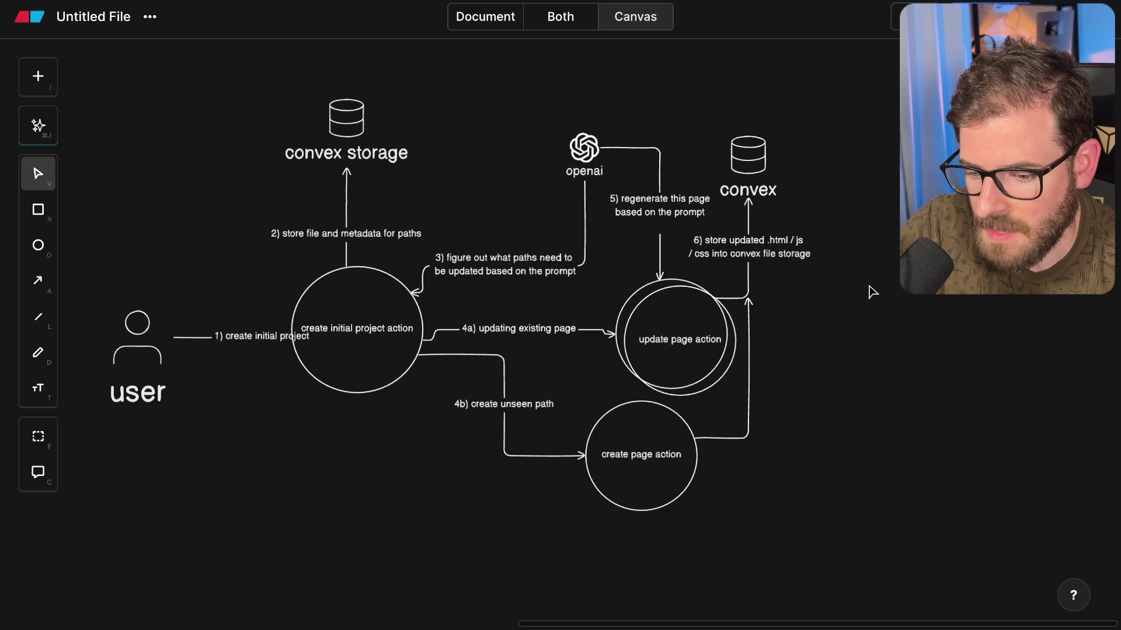
{"action": "left_click_drag", "start_coordinate": [897, 279], "coordinate": [532, 528]}
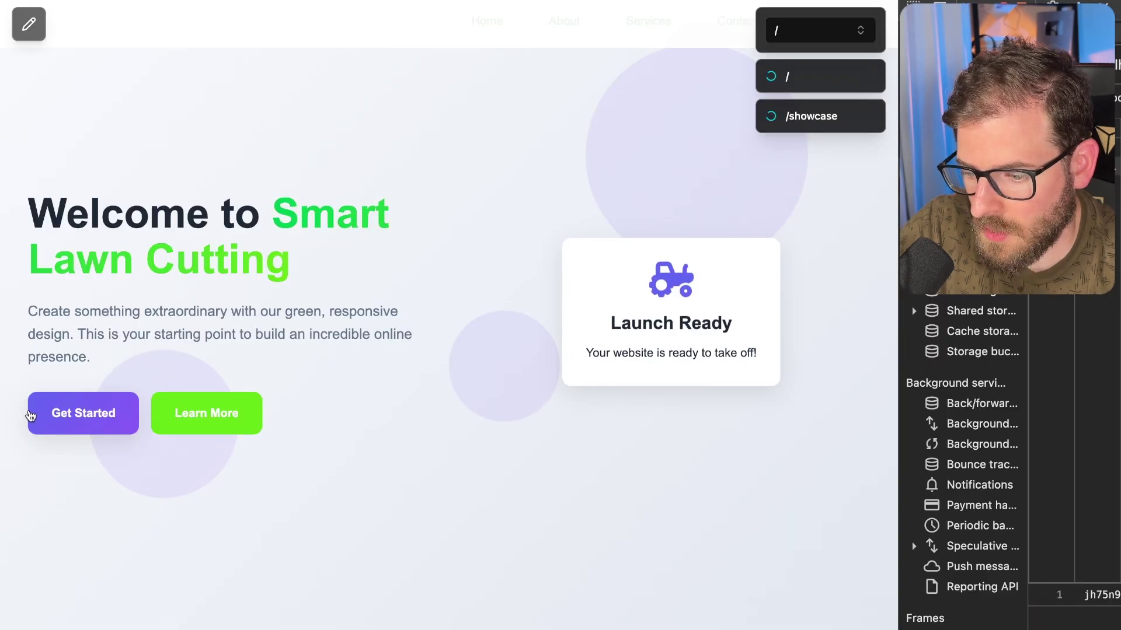
{"action": "left_click", "coordinate": [29, 24]}
{"action": "left_click", "coordinate": [555, 426]}
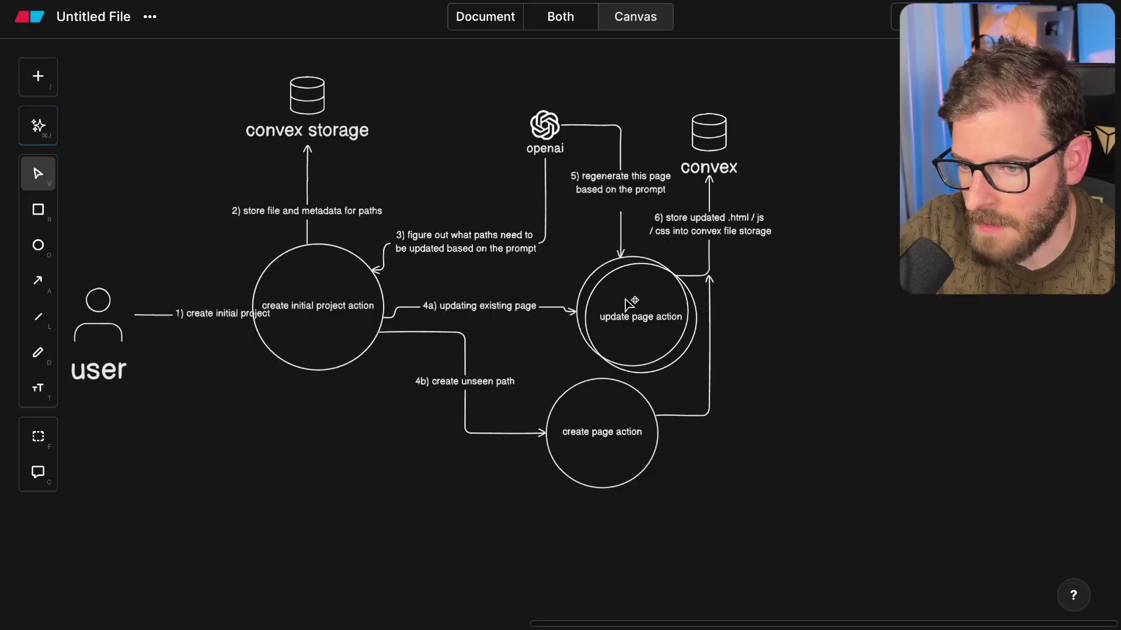
Look over the lawn-care site preview
{"action": "scroll", "coordinate": [630, 303], "scroll_direction": "left", "scroll_amount": 2}
{"action": "scroll", "coordinate": [538, 188], "scroll_direction": "down", "scroll_amount": 1}
{"action": "left_click", "coordinate": [461, 2]}
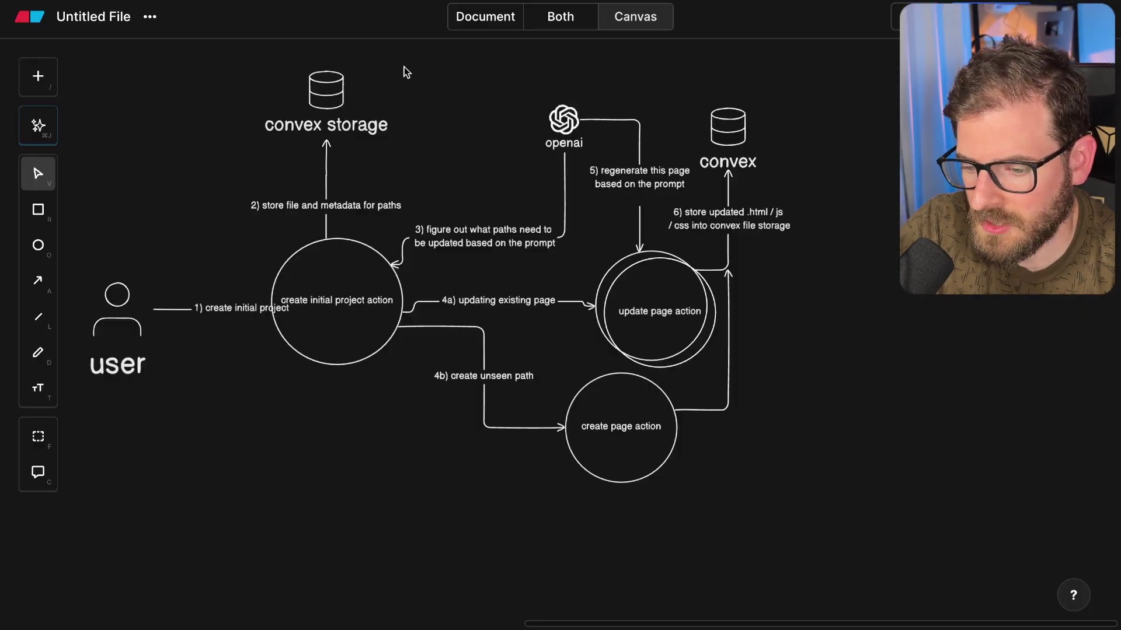
{"action": "scroll", "coordinate": [416, 376], "scroll_direction": "down", "scroll_amount": 3}
Add an ellipse labelled 'localhost:3000' in X-Large text at the lower right of the diagram
{"action": "left_click", "coordinate": [38, 245]}
{"action": "mouse_move", "coordinate": [189, 307]}
{"action": "left_mouse_down"}
{"action": "mouse_move", "coordinate": [443, 483]}
{"action": "mouse_move", "coordinate": [421, 527]}
{"action": "left_mouse_up"}
{"action": "double_click", "coordinate": [306, 399]}
{"action": "type", "text": "localhost:3000"}
{"action": "mouse_move", "coordinate": [345, 393]}
{"action": "left_mouse_down"}
{"action": "mouse_move", "coordinate": [338, 406]}
{"action": "mouse_move", "coordinate": [357, 407]}
{"action": "left_mouse_up"}
{"action": "left_click", "coordinate": [576, 594]}
{"action": "left_click", "coordinate": [596, 540]}
{"action": "left_click", "coordinate": [498, 329]}
{"action": "left_click", "coordinate": [335, 367]}
{"action": "left_click_drag", "start_coordinate": [338, 366], "coordinate": [926, 338]}
{"action": "left_click", "coordinate": [583, 368]}
Insert a browser frame left of the localhost circle and connect the circle to it with an arrow
{"action": "key", "text": "slash"}
{"action": "type", "text": "brow"}
{"action": "left_click", "coordinate": [105, 179]}
{"action": "left_click_drag", "start_coordinate": [526, 425], "coordinate": [315, 433]}
{"action": "key", "text": "Escape"}
{"action": "key", "text": "a"}
{"action": "left_click_drag", "start_coordinate": [816, 379], "coordinate": [481, 383]}
{"action": "left_click_drag", "start_coordinate": [383, 337], "coordinate": [361, 361]}
{"action": "key", "text": "Escape"}
Reposition the localhost circle and append '/*path' to its label
{"action": "left_click_drag", "start_coordinate": [891, 378], "coordinate": [709, 398]}
{"action": "double_click", "coordinate": [709, 398]}
{"action": "key", "text": "Right"}
{"action": "type", "text": "/p"}
{"action": "key", "text": "BackSpace"}
{"action": "type", "text": "*path"}
{"action": "left_click", "coordinate": [975, 325]}
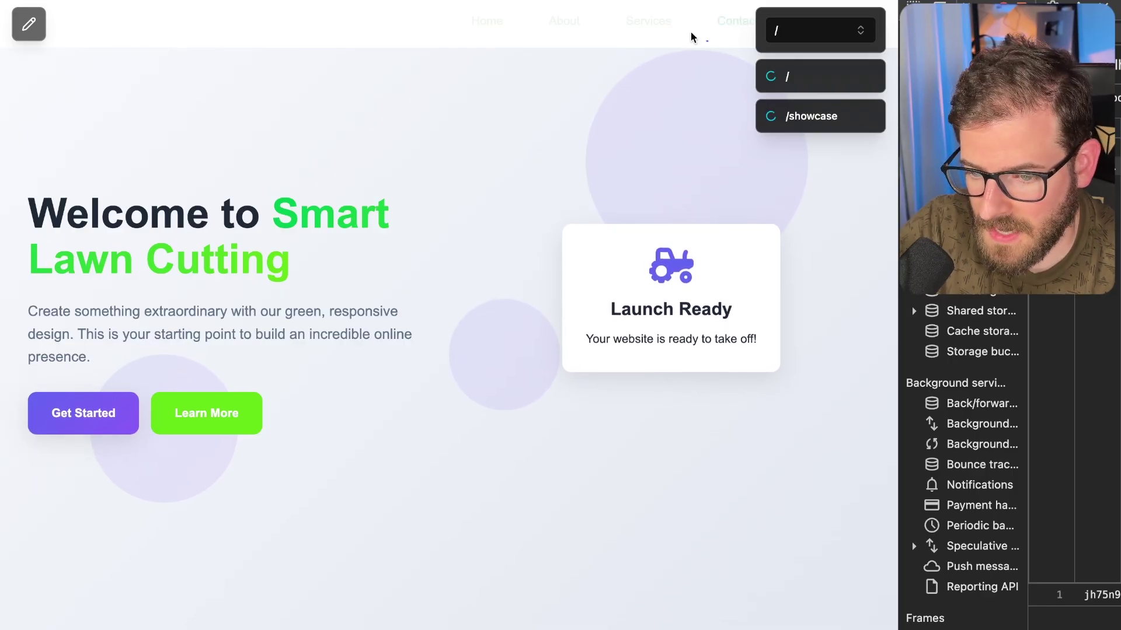
Label the user-to-hono arrow 'use iframe to preview the site'
{"action": "key", "text": "Tab"}
{"action": "key", "text": "Tab"}
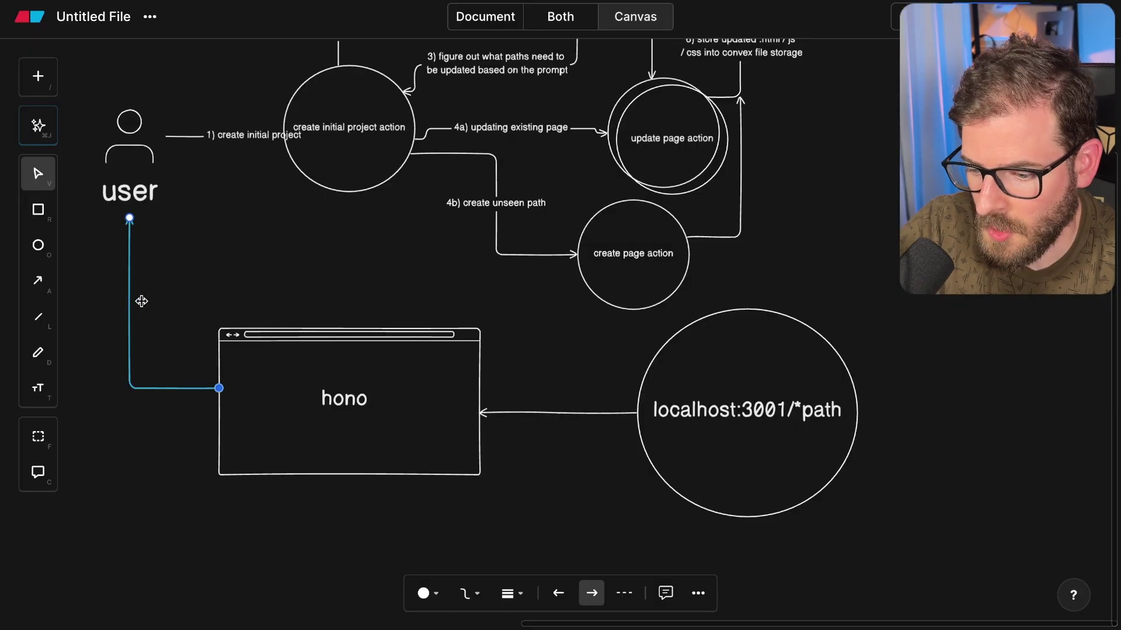
{"action": "double_click", "coordinate": [143, 297]}
{"action": "type", "text": "u s"}
{"action": "type", "text": "e iframe to prev"}
{"action": "type", "text": "iew the site"}
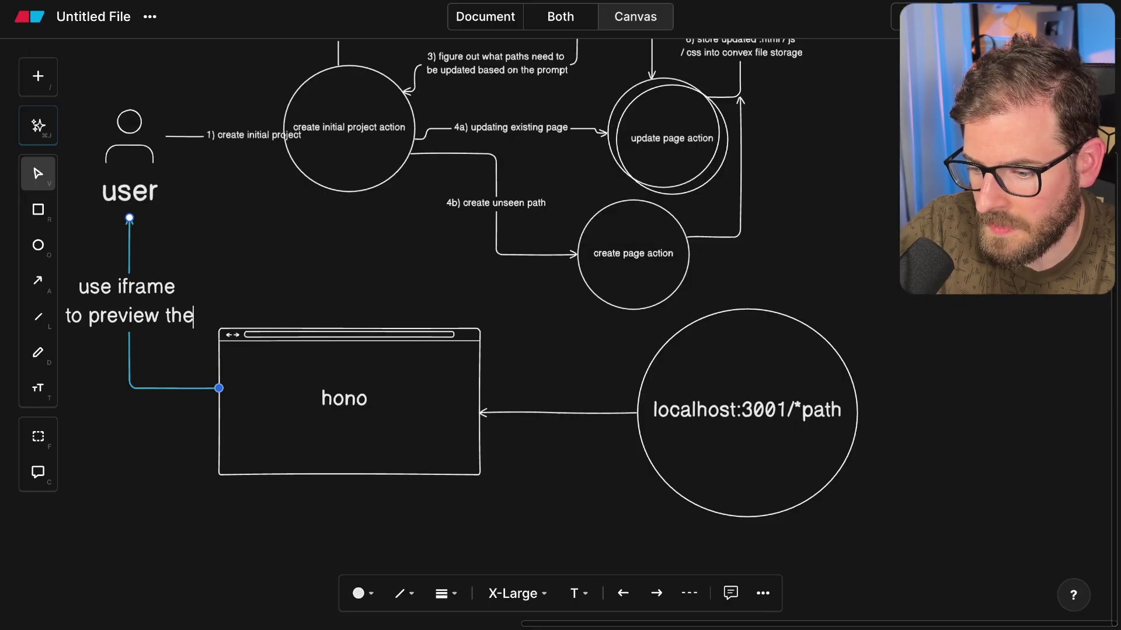
{"action": "left_click", "coordinate": [217, 268]}
{"action": "scroll", "coordinate": [261, 270], "scroll_direction": "left", "scroll_amount": 2}
{"action": "scroll", "coordinate": [261, 269], "scroll_direction": "up", "scroll_amount": 4}
{"action": "scroll", "coordinate": [832, 510], "scroll_direction": "up", "scroll_amount": 3}
{"action": "scroll", "coordinate": [607, 305], "scroll_direction": "down", "scroll_amount": 5}
{"action": "scroll", "coordinate": [607, 304], "scroll_direction": "down", "scroll_amount": 3}
{"action": "scroll", "coordinate": [607, 305], "scroll_direction": "right", "scroll_amount": 4}
Nudge the localhost:3001/*path circle slightly right into place beside the hono browser box
{"action": "left_click_drag", "start_coordinate": [656, 373], "coordinate": [632, 357]}
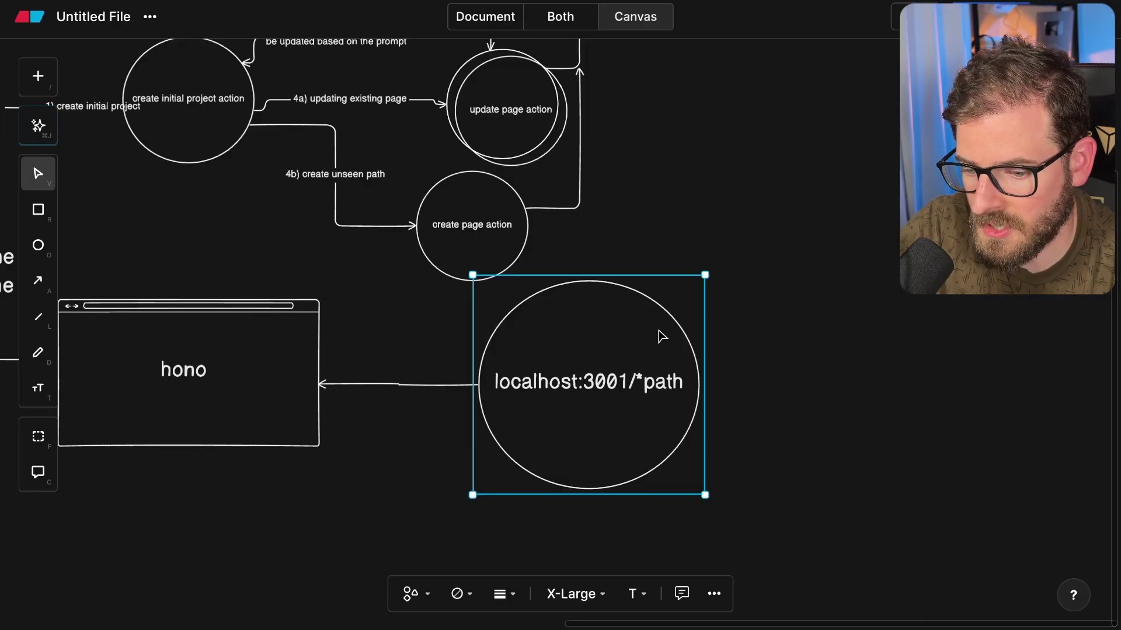
{"action": "left_click", "coordinate": [797, 276]}
{"action": "left_click", "coordinate": [560, 473]}
{"action": "left_click", "coordinate": [813, 358]}
{"action": "mouse_move", "coordinate": [636, 370]}
{"action": "left_mouse_down"}
{"action": "mouse_move", "coordinate": [633, 380]}
{"action": "mouse_move", "coordinate": [648, 360]}
{"action": "left_mouse_up"}
{"action": "left_click", "coordinate": [806, 263]}
Undo the last change and set the localhost circle's text size to Large
{"action": "key", "text": "ctrl+z"}
{"action": "left_click", "coordinate": [574, 593]}
{"action": "left_click", "coordinate": [604, 512]}
{"action": "left_click", "coordinate": [822, 329]}
Draw an arrow from convex to the localhost circle
{"action": "scroll", "coordinate": [822, 330], "scroll_direction": "up", "scroll_amount": 6}
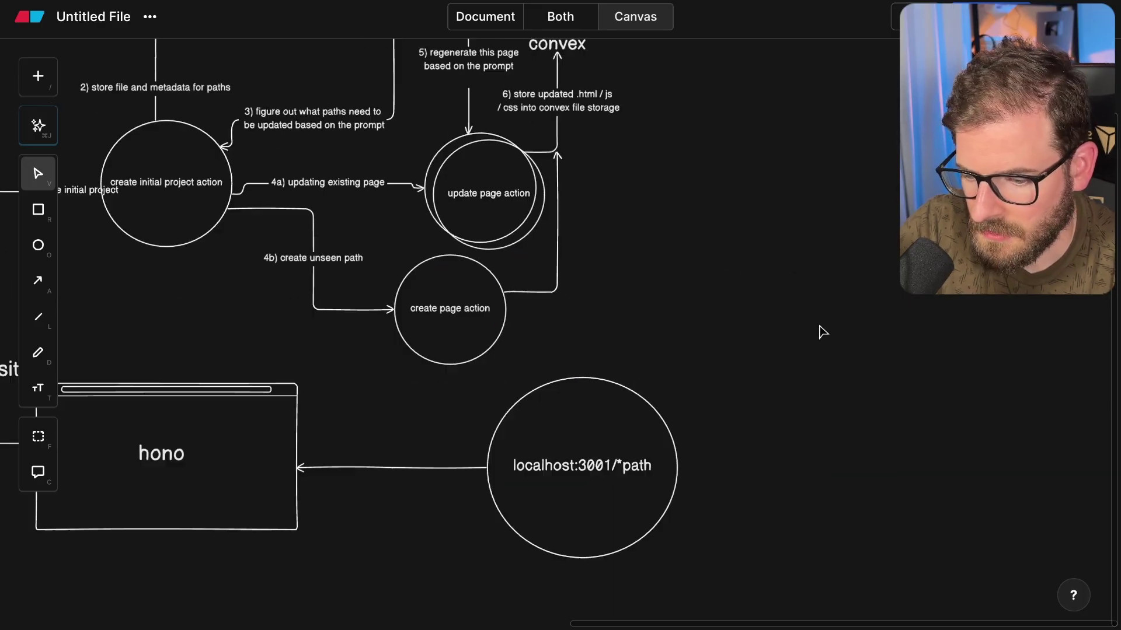
{"action": "scroll", "coordinate": [822, 331], "scroll_direction": "down", "scroll_amount": 2}
{"action": "scroll", "coordinate": [820, 331], "scroll_direction": "left", "scroll_amount": 2}
{"action": "key", "text": "a"}
{"action": "left_click_drag", "start_coordinate": [626, 62], "coordinate": [694, 447]}
{"action": "left_click", "coordinate": [781, 376]}
Add a 'projectId:' line with the project id from the Convex pages table to a circle's label
{"action": "scroll", "coordinate": [685, 505], "scroll_direction": "up", "scroll_amount": 2}
{"action": "key", "text": "alt+Tab"}
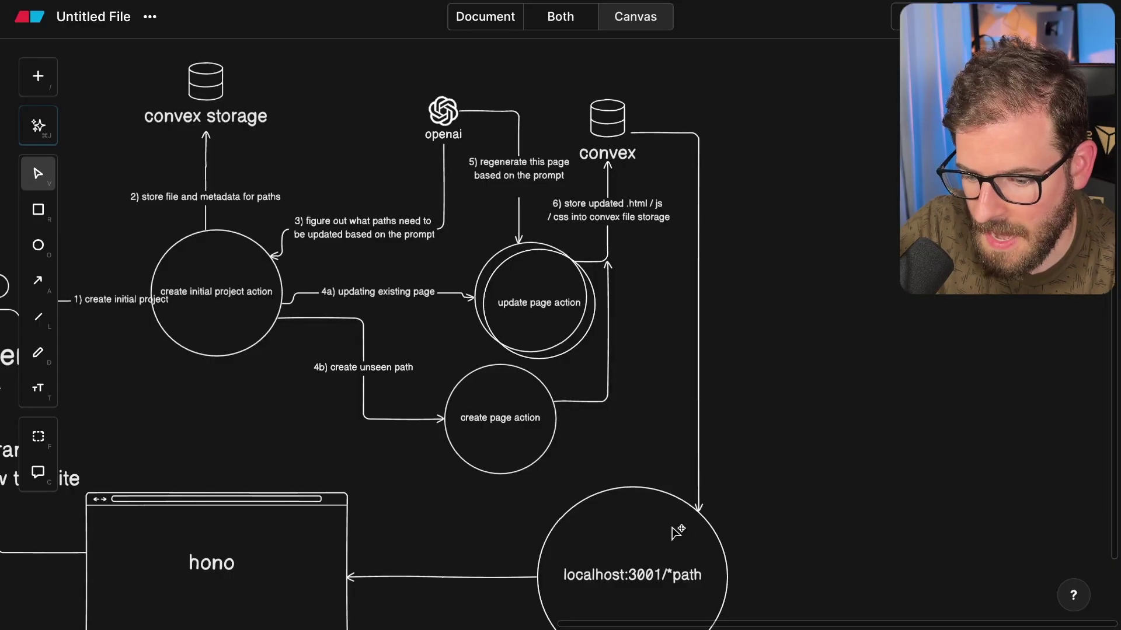
{"action": "scroll", "coordinate": [677, 533], "scroll_direction": "down", "scroll_amount": 3}
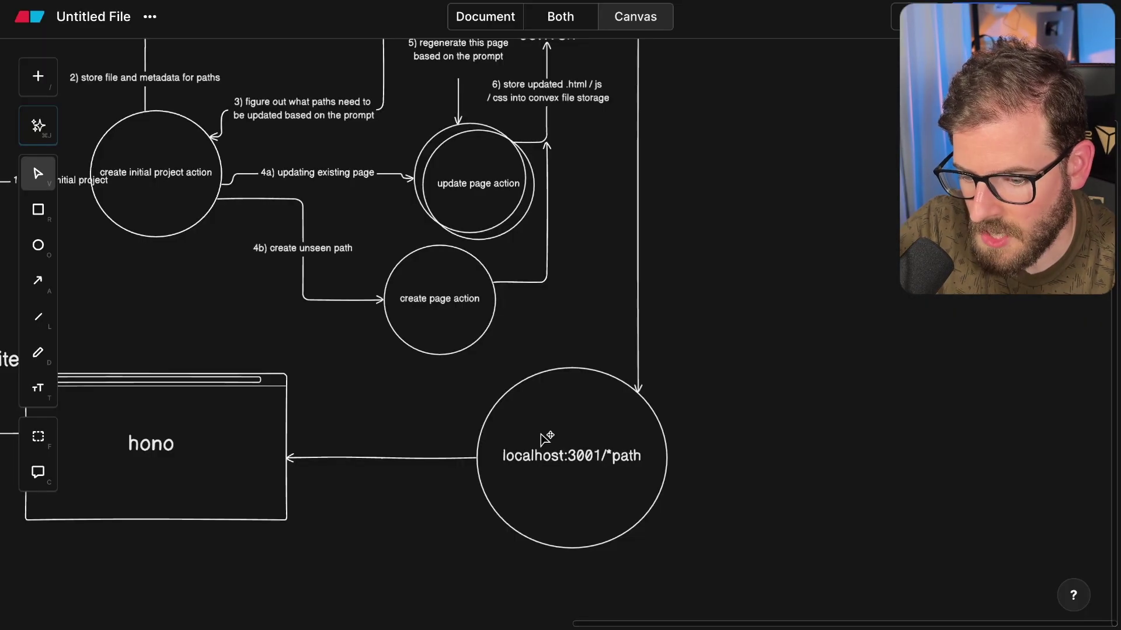
{"action": "double_click", "coordinate": [546, 438]}
{"action": "key", "text": "End"}
{"action": "key", "text": "Return"}
{"action": "type", "text": "projectId:"}
{"action": "key", "text": "super+v"}
{"action": "left_click", "coordinate": [796, 373]}
Centre the hono text inside the browser box
{"action": "scroll", "coordinate": [532, 479], "scroll_direction": "up", "scroll_amount": 2}
{"action": "scroll", "coordinate": [614, 467], "scroll_direction": "down", "scroll_amount": 2}
{"action": "scroll", "coordinate": [615, 408], "scroll_direction": "left", "scroll_amount": 5}
{"action": "scroll", "coordinate": [615, 409], "scroll_direction": "up", "scroll_amount": 1}
{"action": "left_click_drag", "start_coordinate": [396, 430], "coordinate": [475, 433]}
{"action": "scroll", "coordinate": [475, 433], "scroll_direction": "down", "scroll_amount": 3}
{"action": "scroll", "coordinate": [680, 145], "scroll_direction": "right", "scroll_amount": 2}
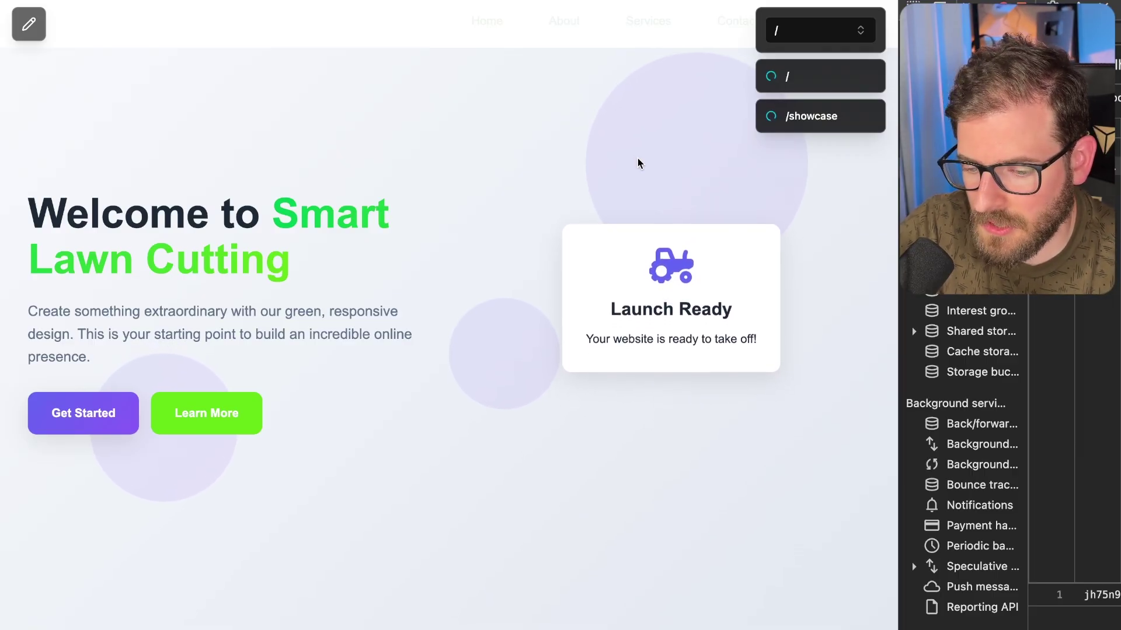
{"action": "left_click", "coordinate": [29, 24]}
{"action": "key", "text": "Escape"}
{"action": "left_click", "coordinate": [484, 214]}
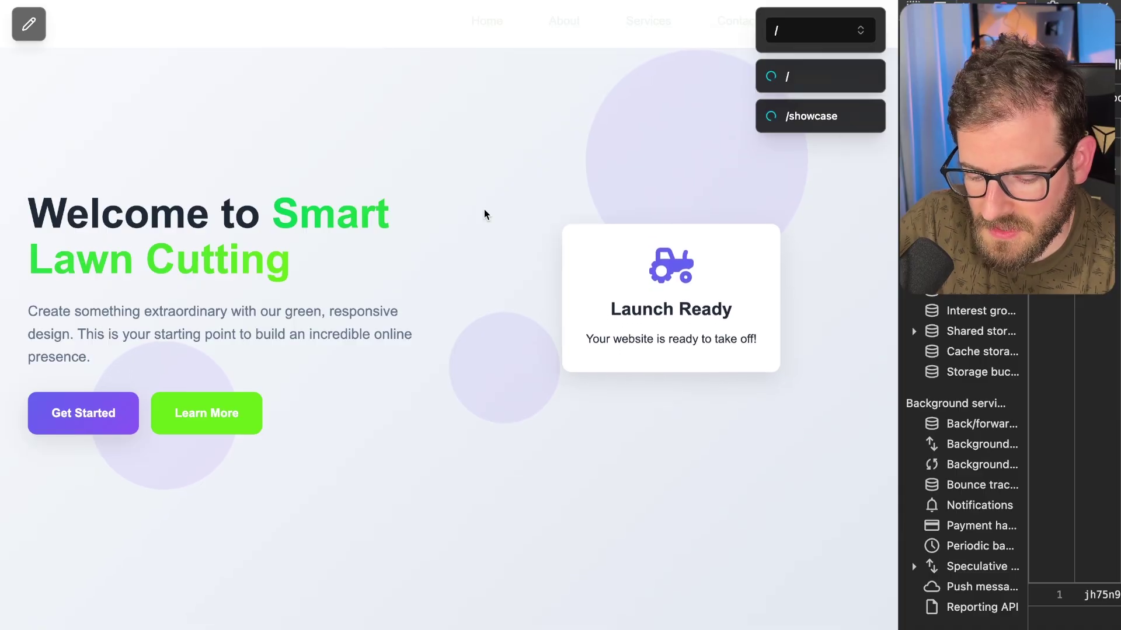